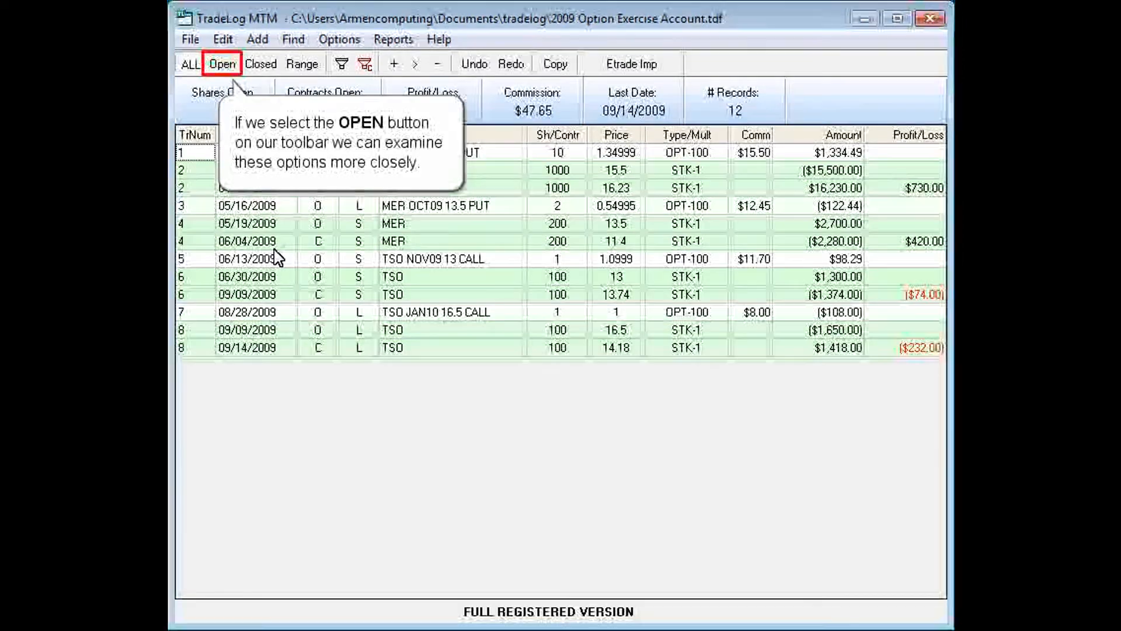
- Filter the trade records to the open positions to examine the options not yet exercised
left_click(222, 65)
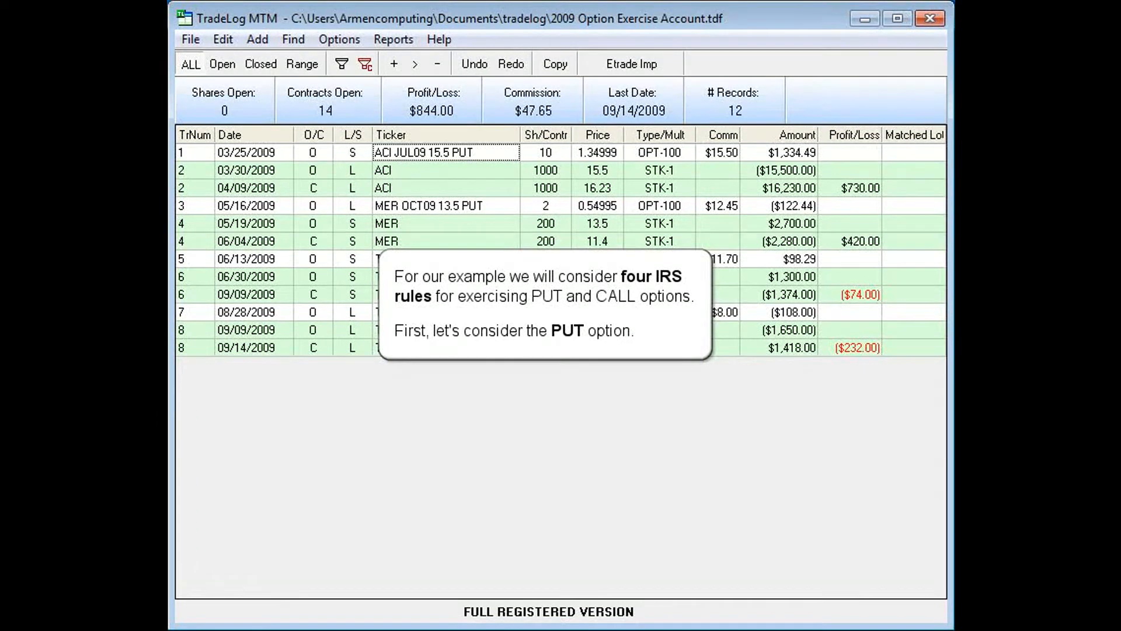
left_click(352, 153)
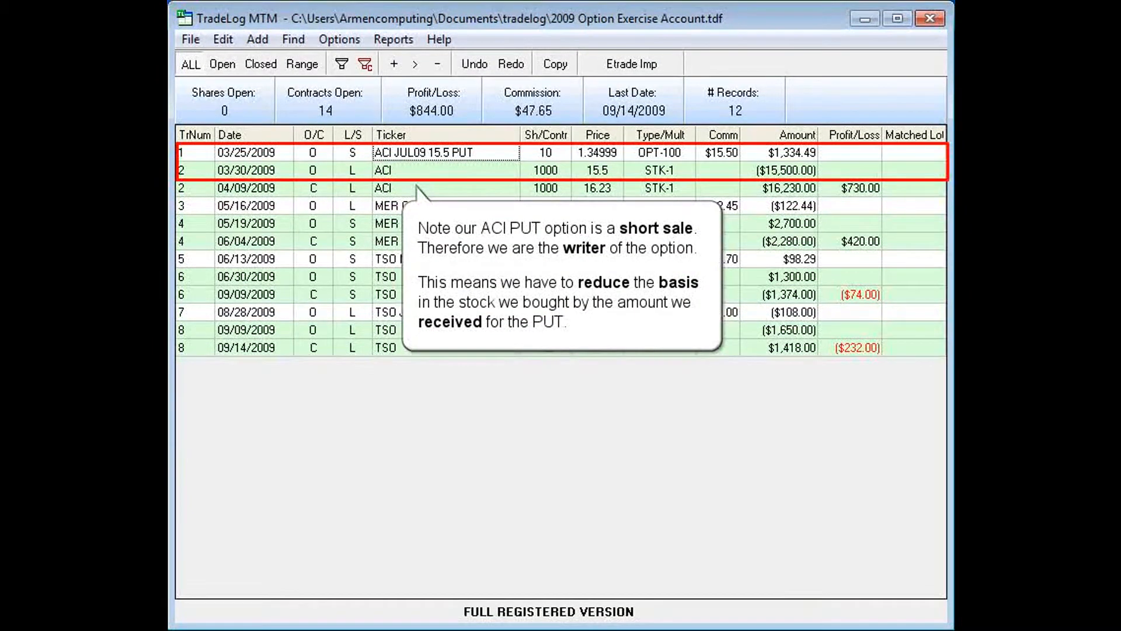
left_click(352, 153)
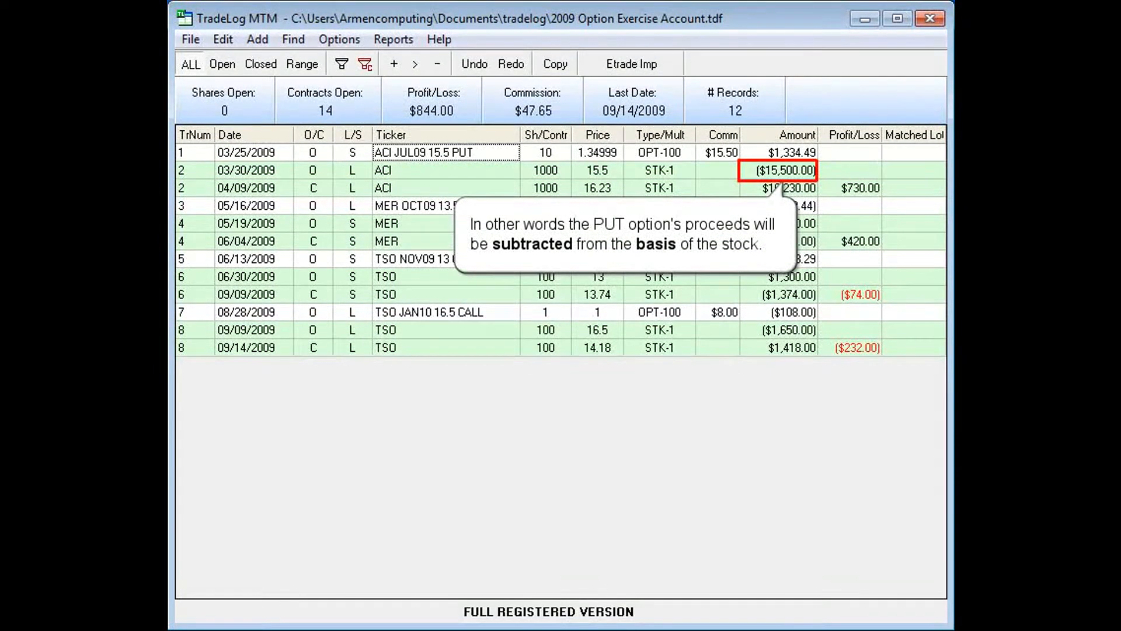
left_click(352, 152)
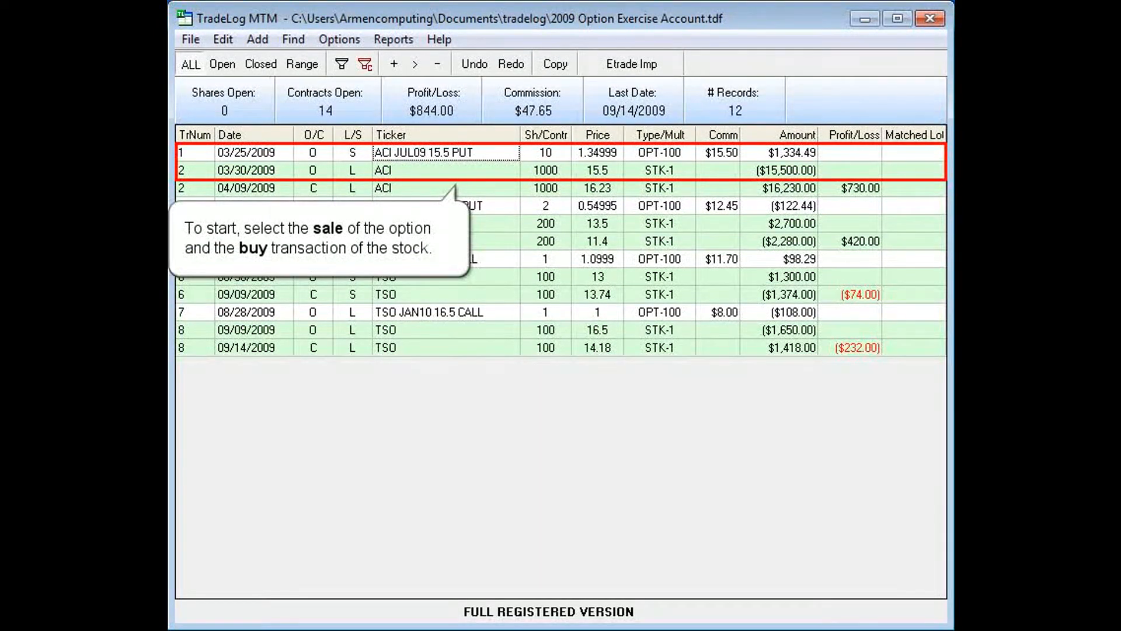
left_click(352, 153)
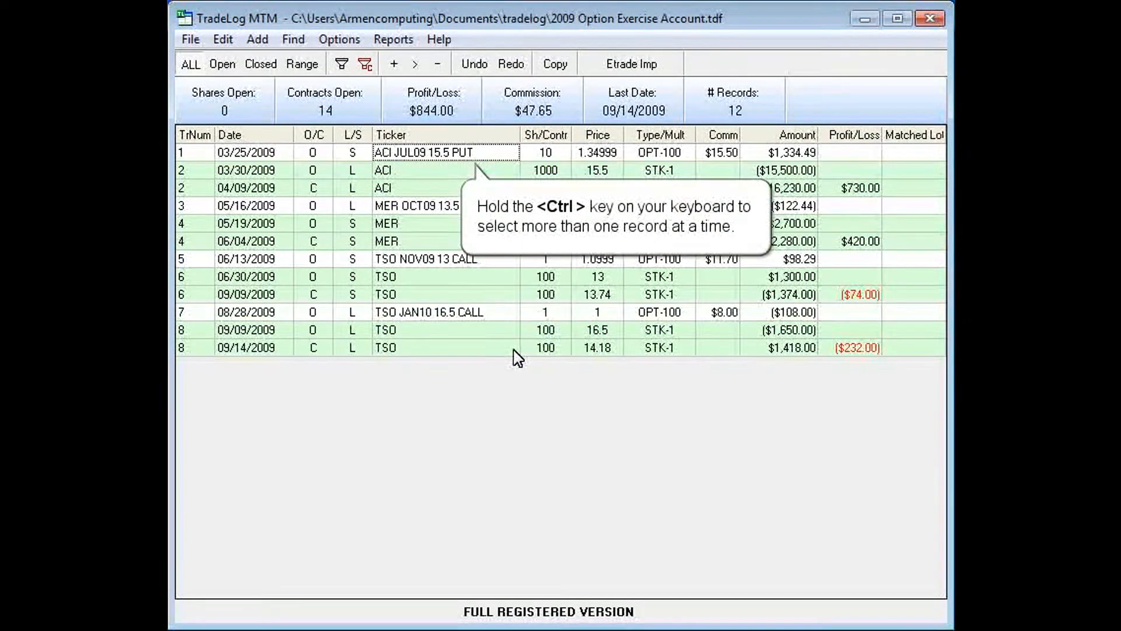
- Exercise the ACI JUL09 15.5 PUT against the 03/30/2009 ACI stock purchase and save the records
left_click(431, 153)
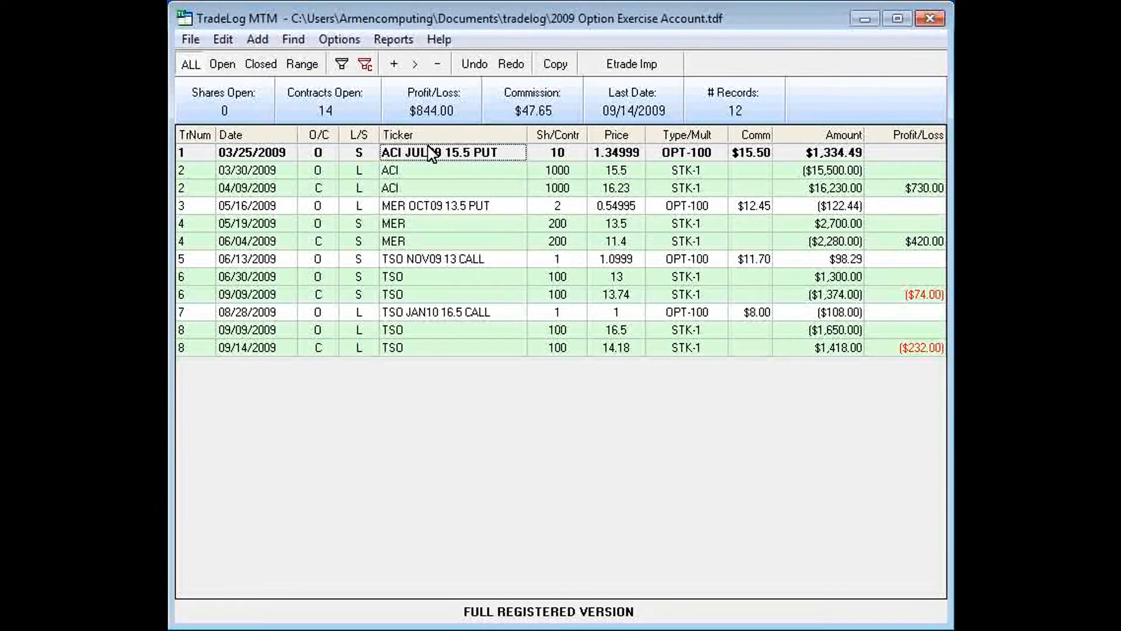
left_click(424, 170, "ctrl")
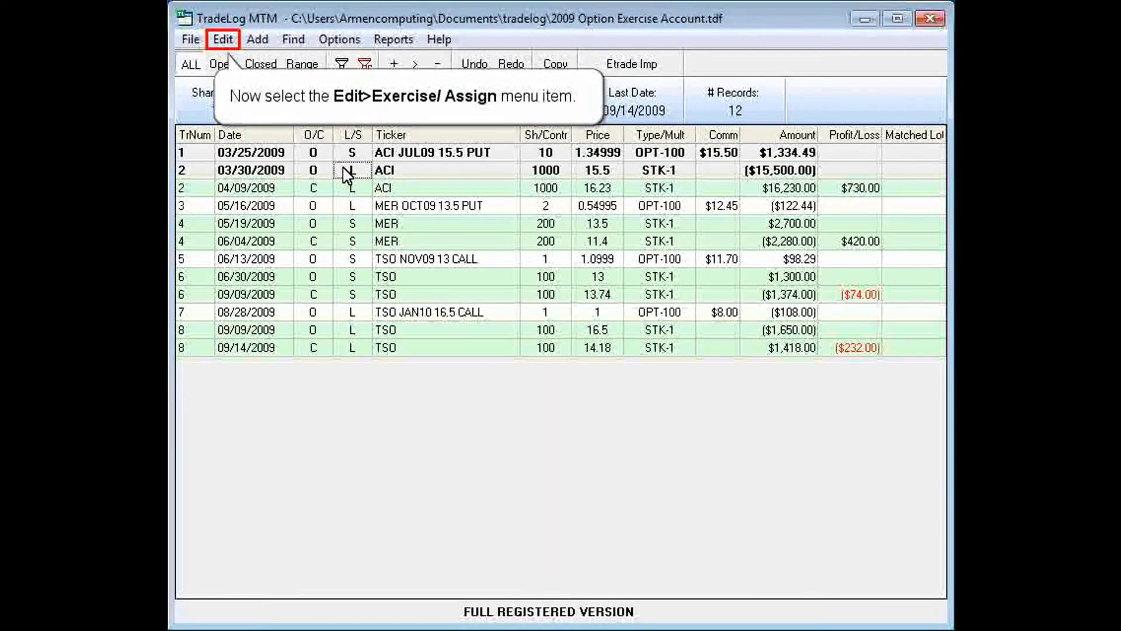
left_click(222, 40)
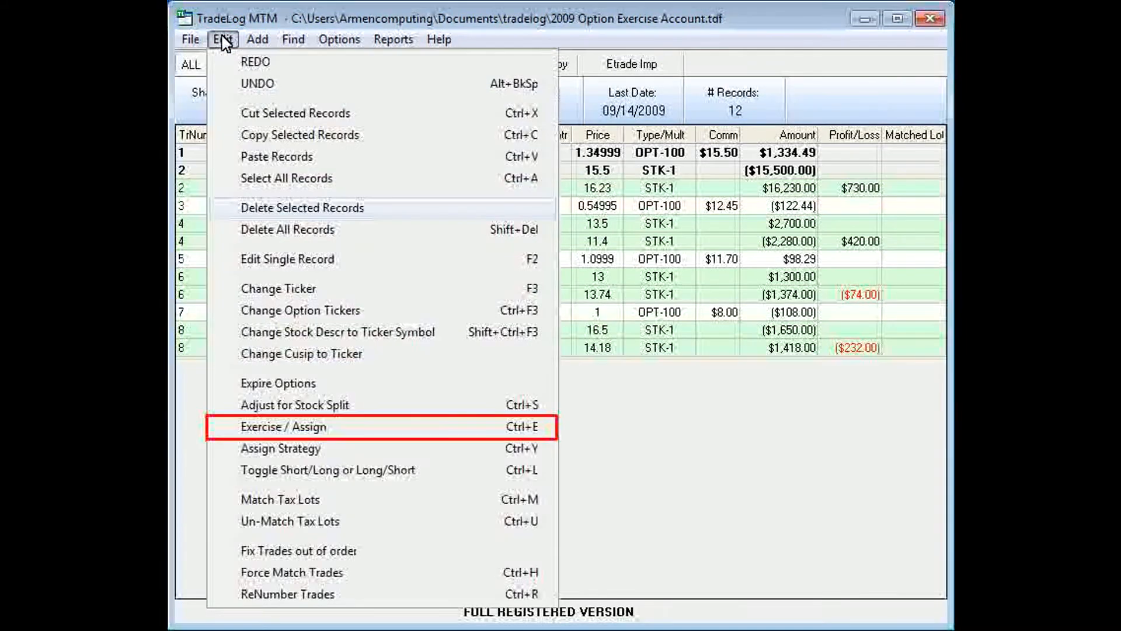
left_click(260, 427)
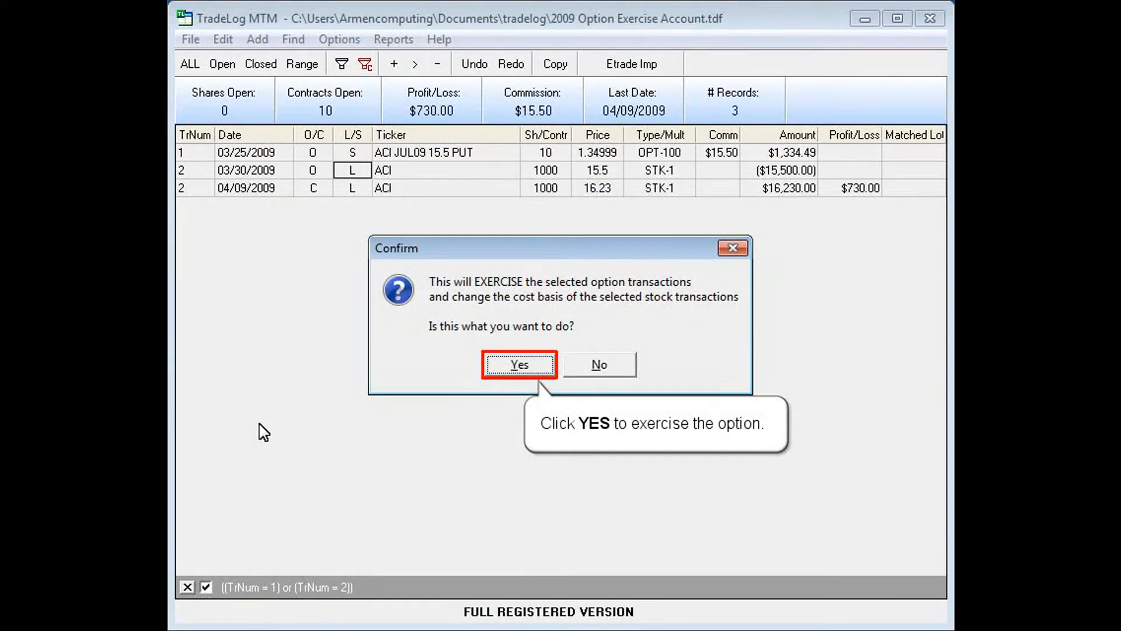
left_click(511, 365)
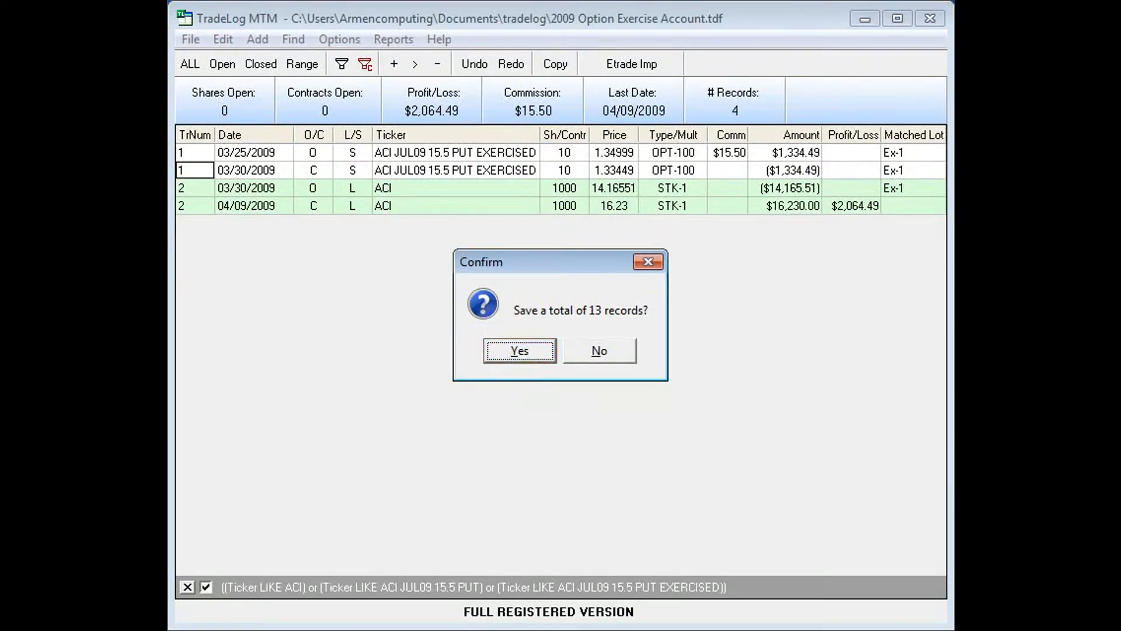
left_click(508, 353)
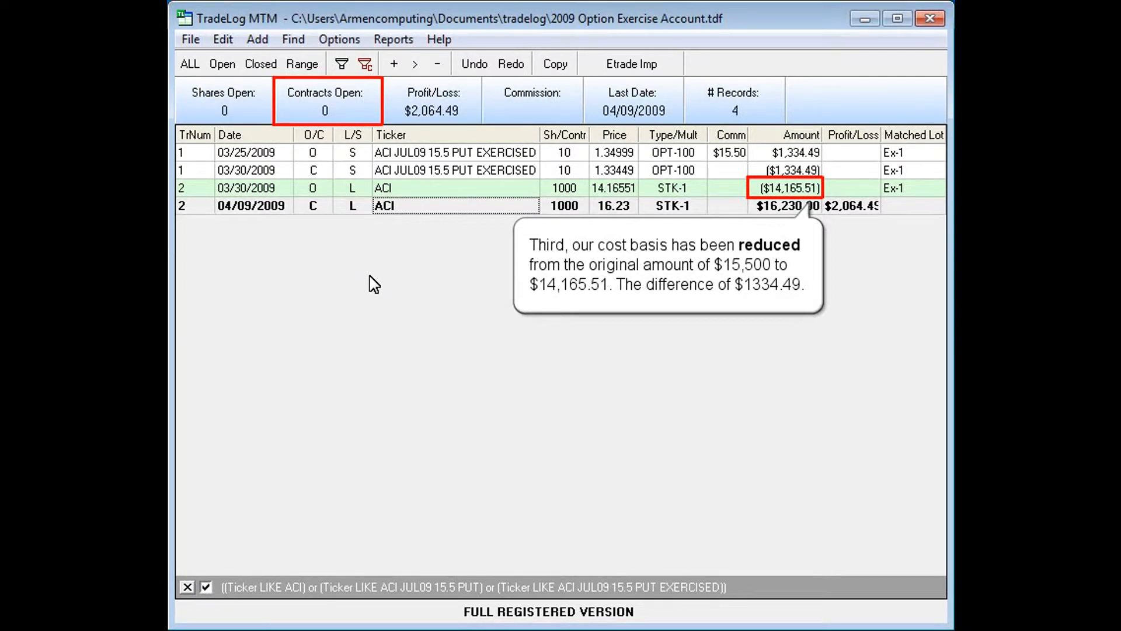
- From the full record list, exercise the MER OCT09 13.5 PUT against the 05/19/2009 MER stock sale and save the records
left_click(190, 64)
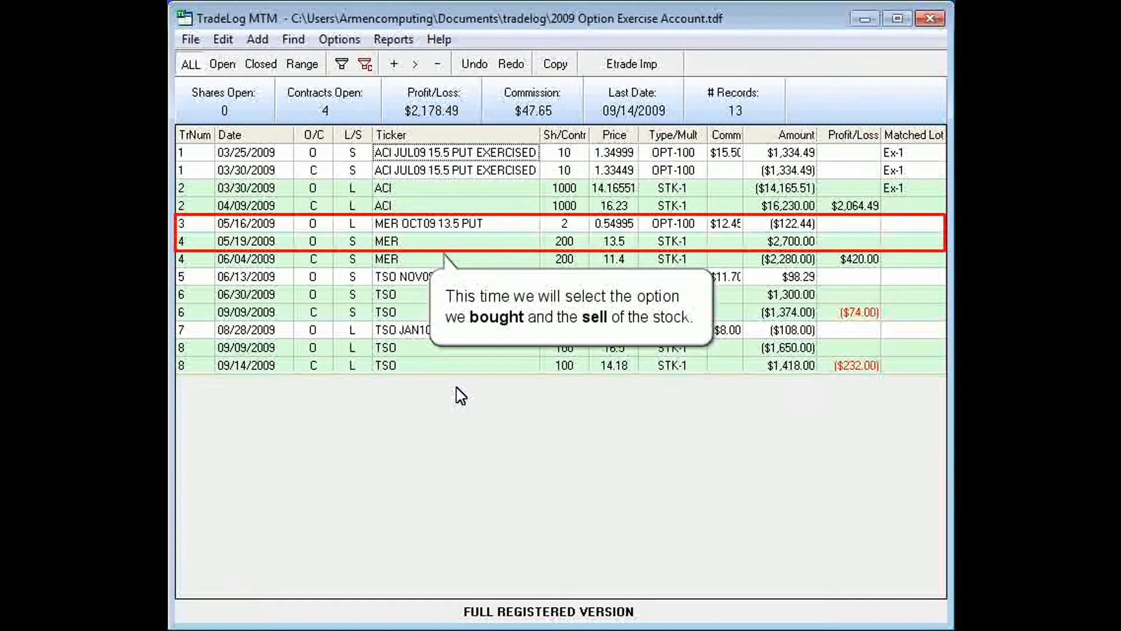
left_click(402, 225)
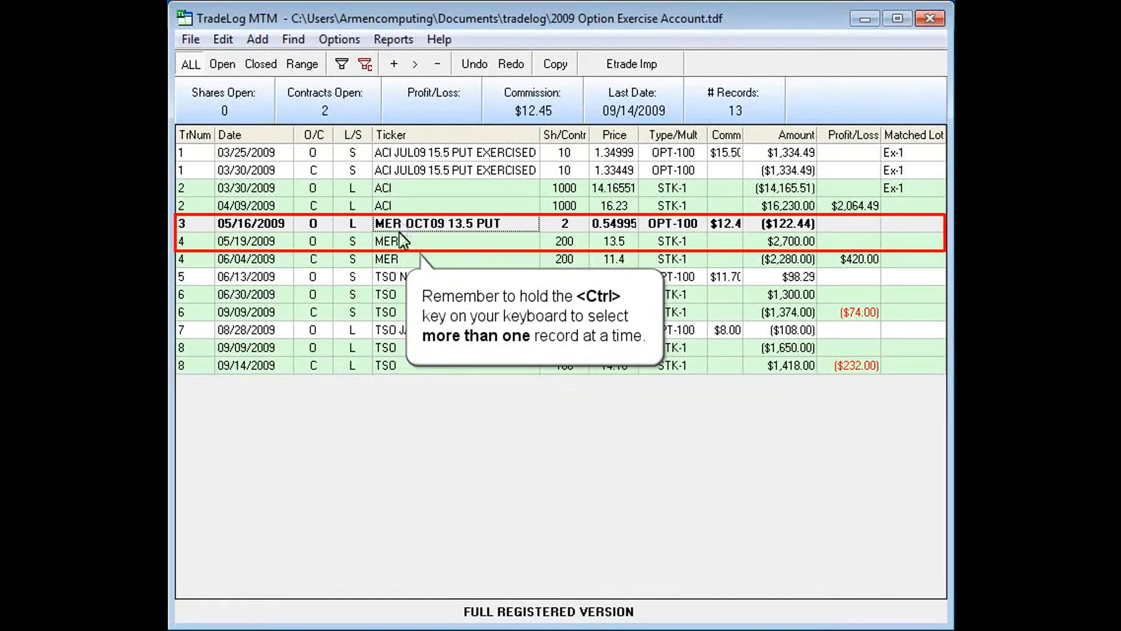
left_click(401, 240, "ctrl")
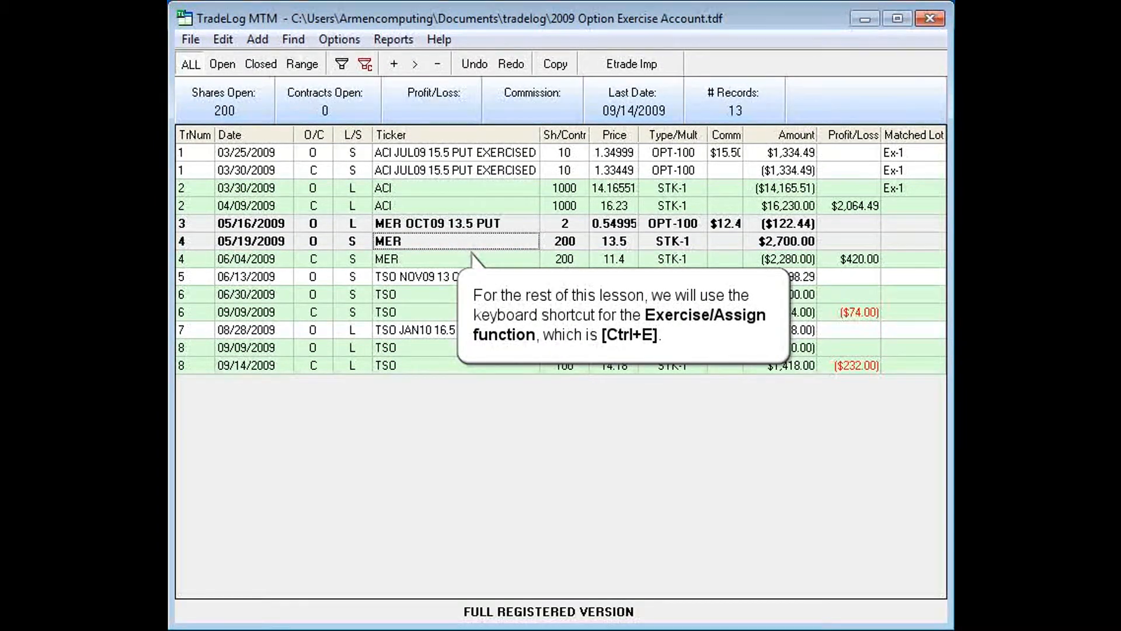
key("ctrl+e")
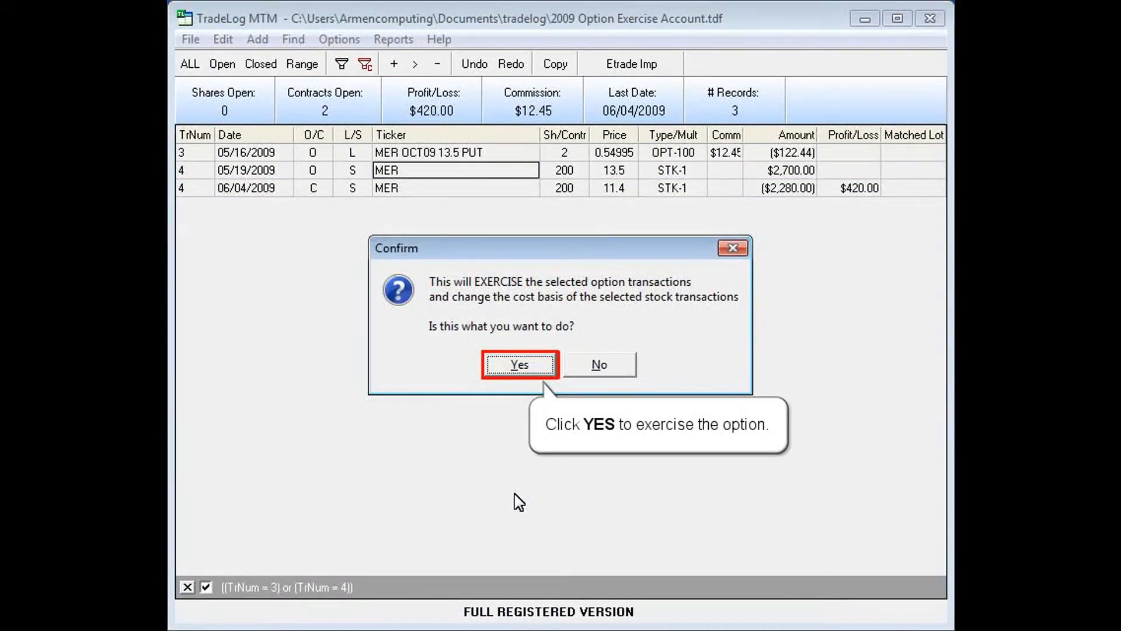
left_click(518, 365)
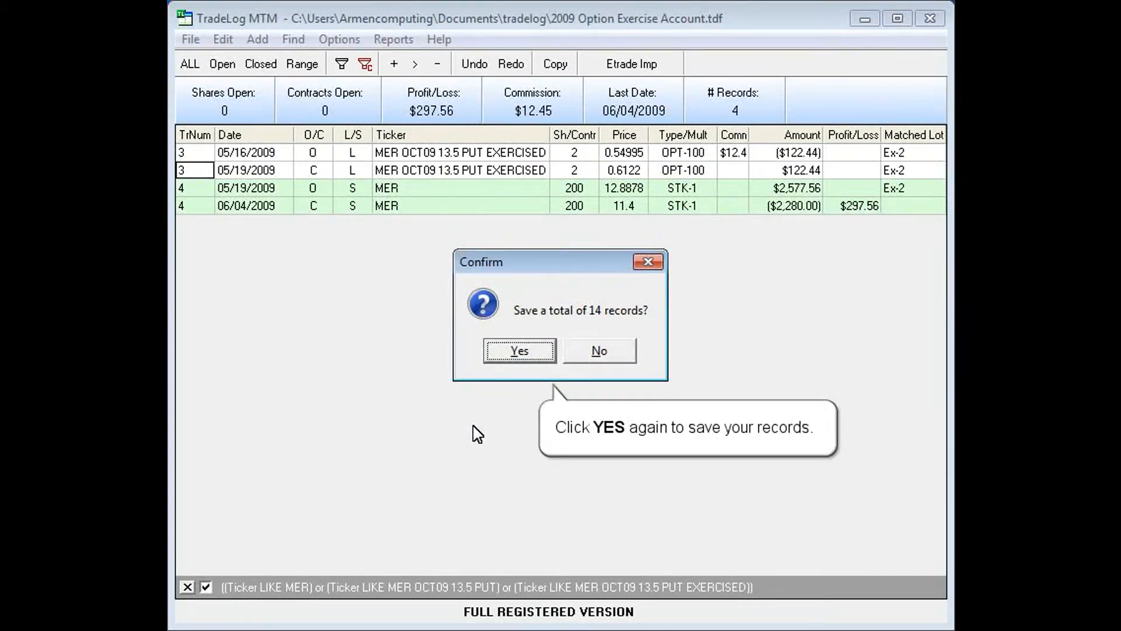
left_click(519, 352)
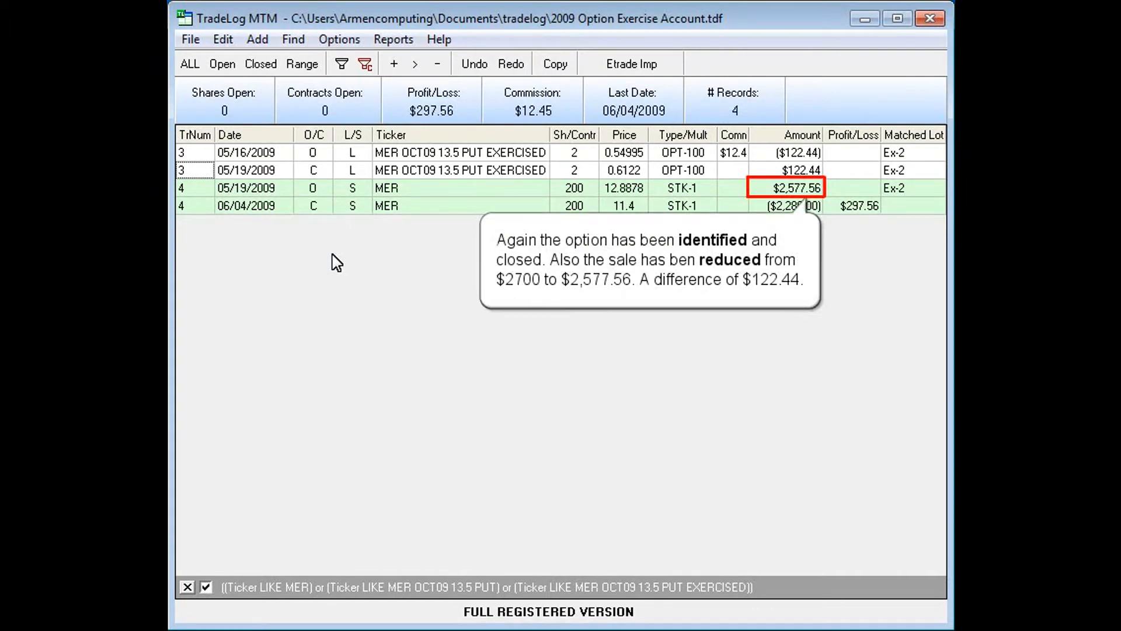
- From the full record list, exercise the TSO NOV09 13 CALL against the 06/30/2009 TSO stock sale and save the records
left_click(195, 65)
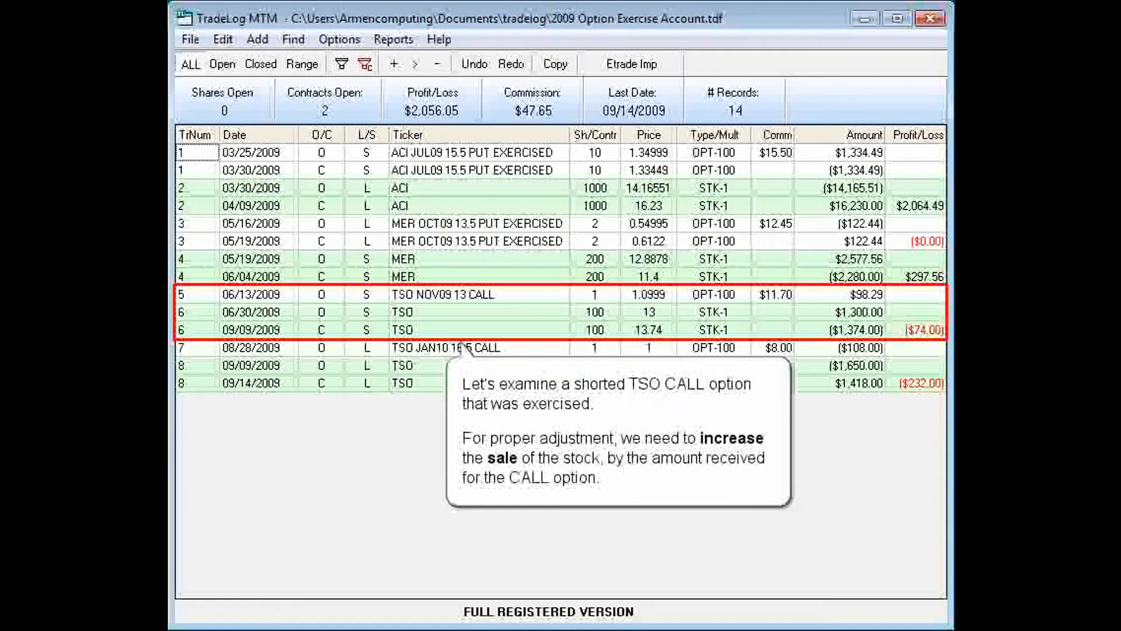
left_click(461, 294)
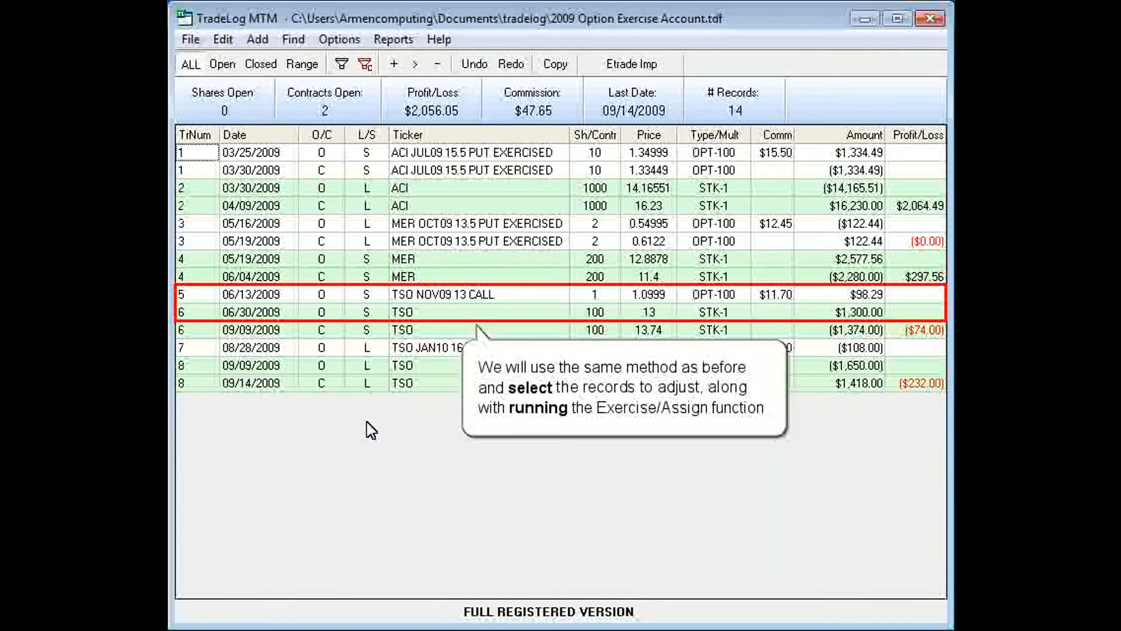
left_click(428, 294)
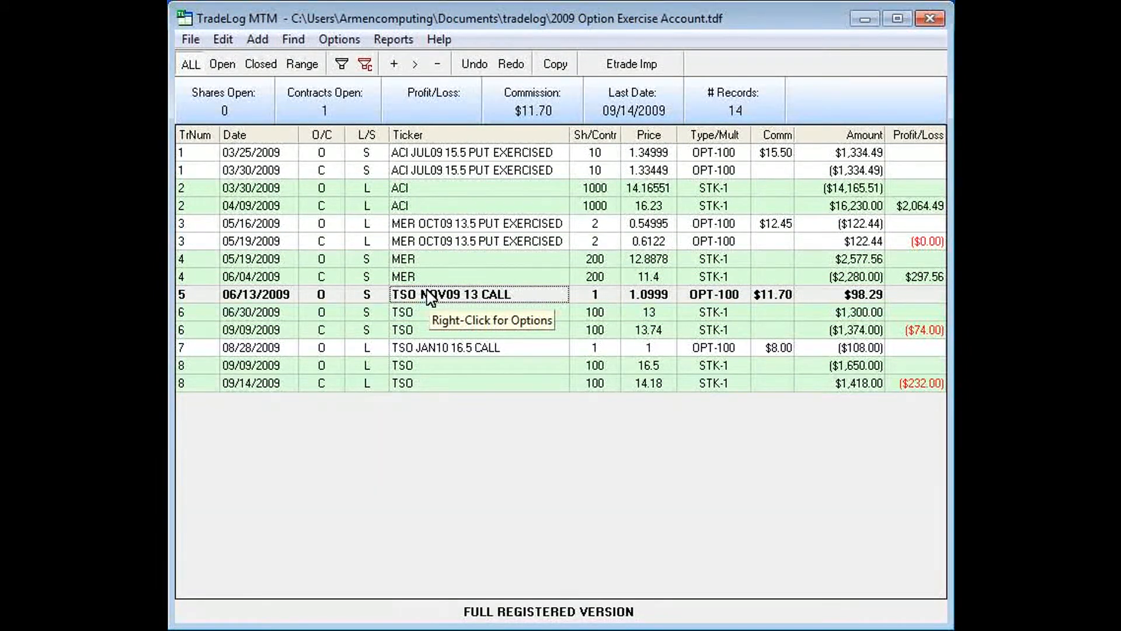
left_click(405, 314)
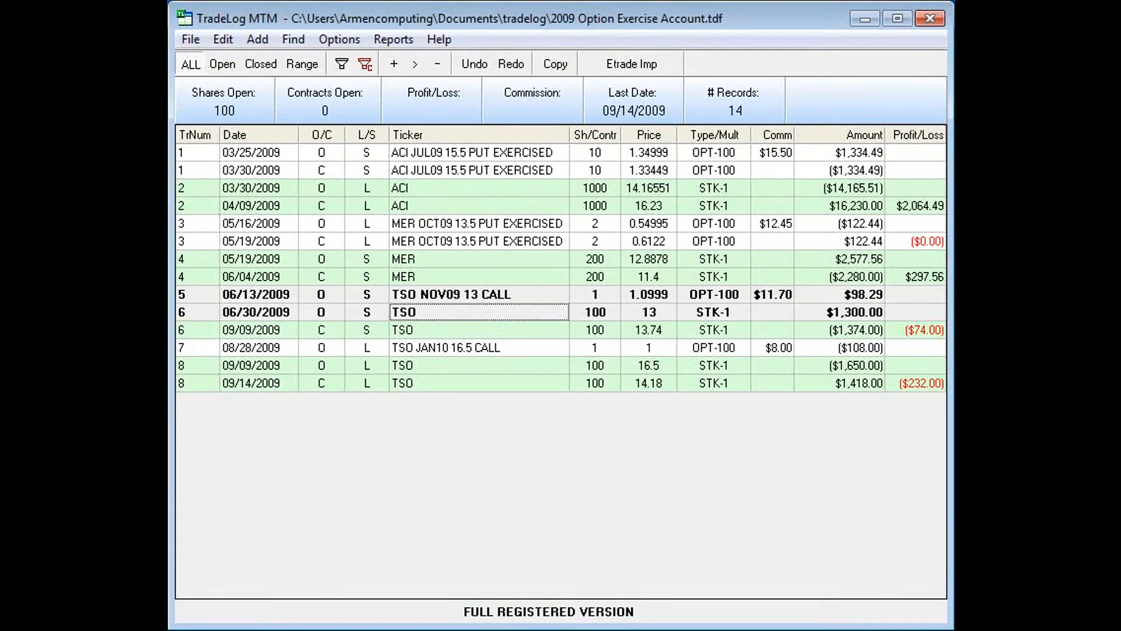
left_click(518, 366)
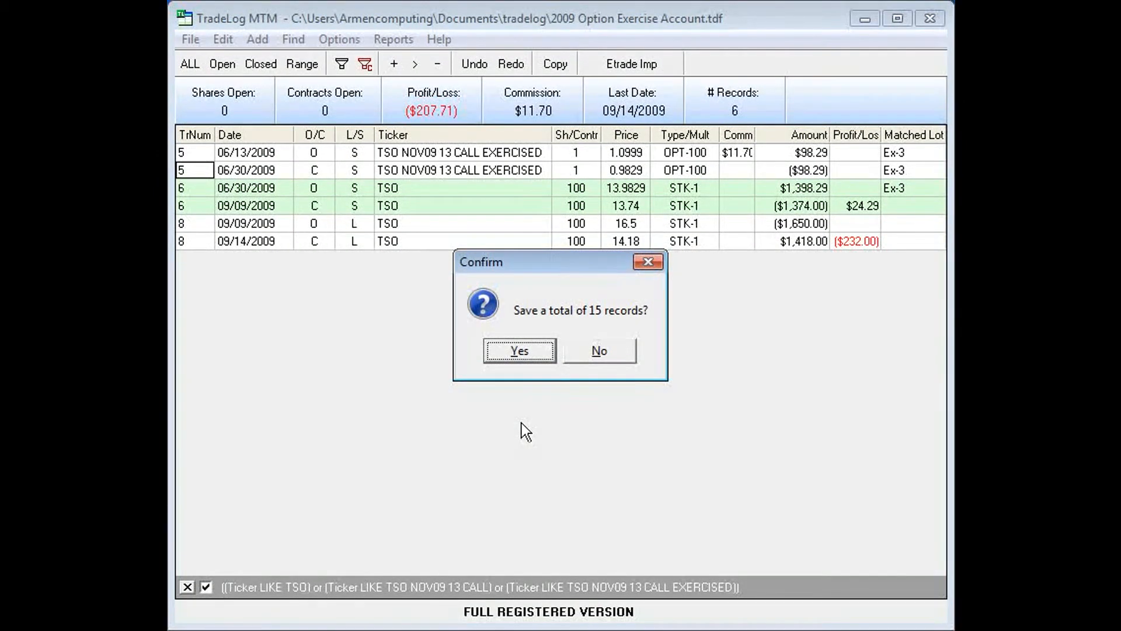
left_click(519, 351)
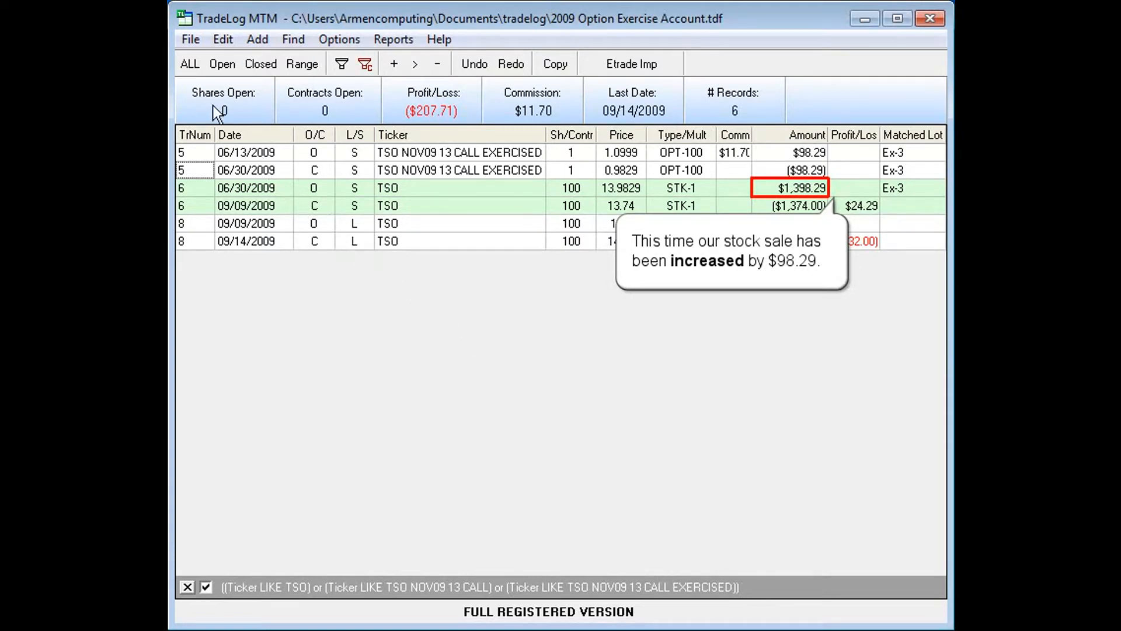
- From the full record list, exercise the TSO JAN10 16.5 CALL against the 09/09/2009 TSO stock purchase and save the records
left_click(189, 64)
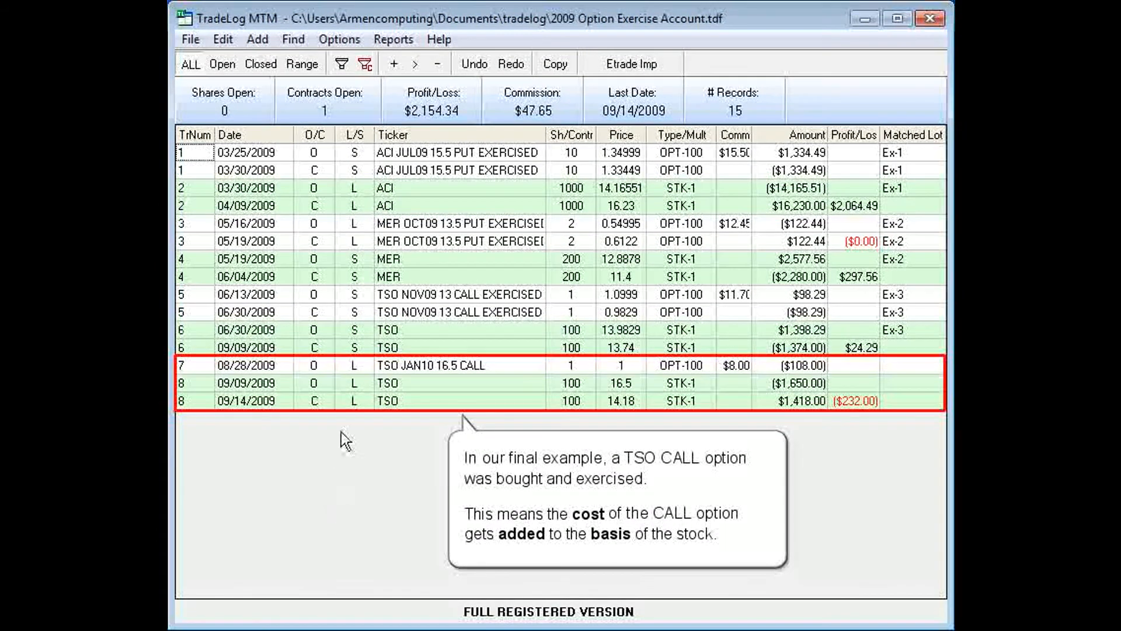
left_click(345, 366)
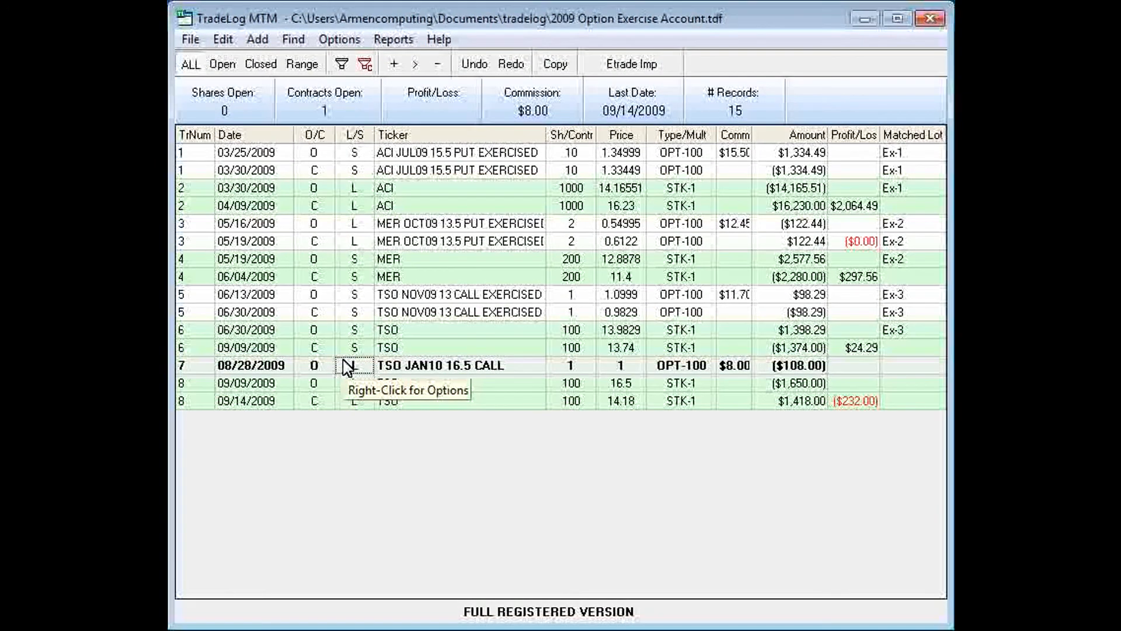
left_click(349, 384)
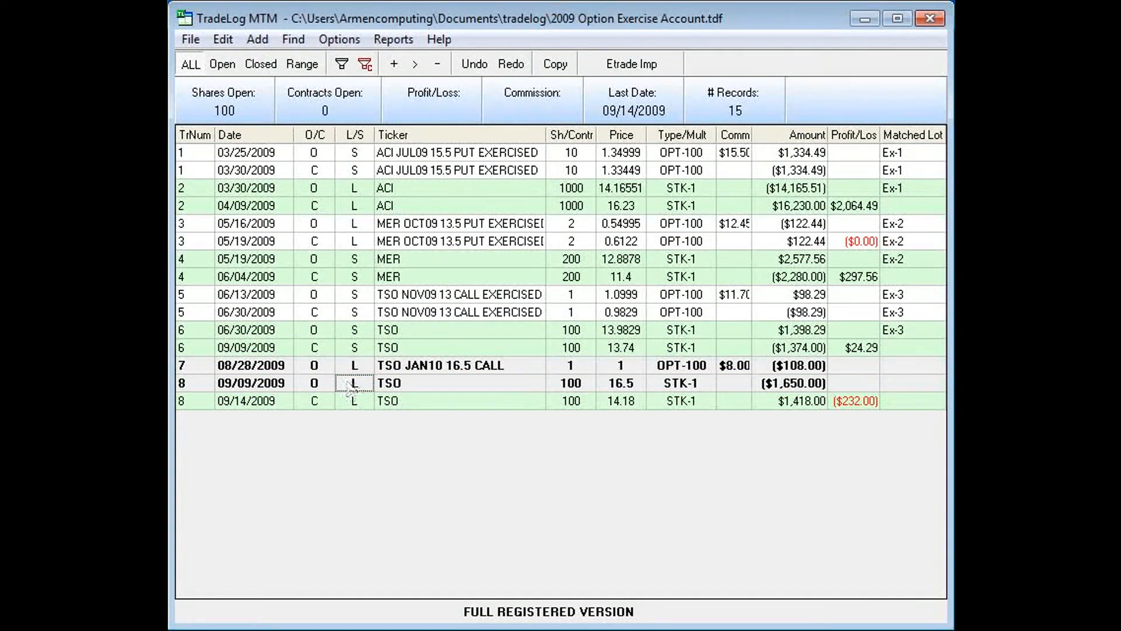
key("ctrl+x")
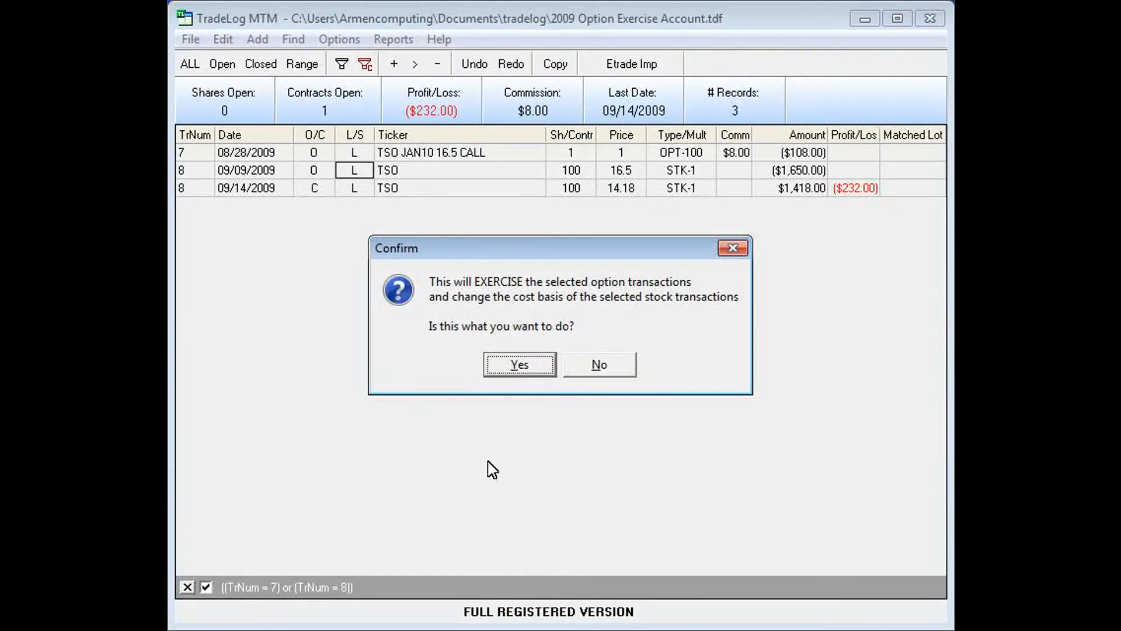
left_click(518, 364)
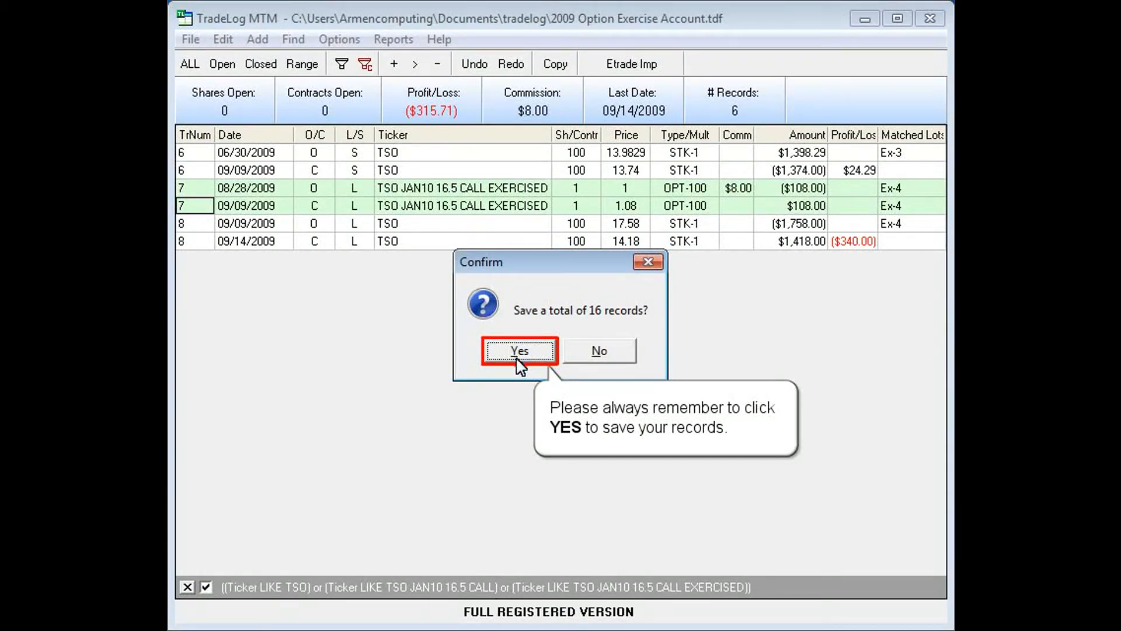
left_click(517, 358)
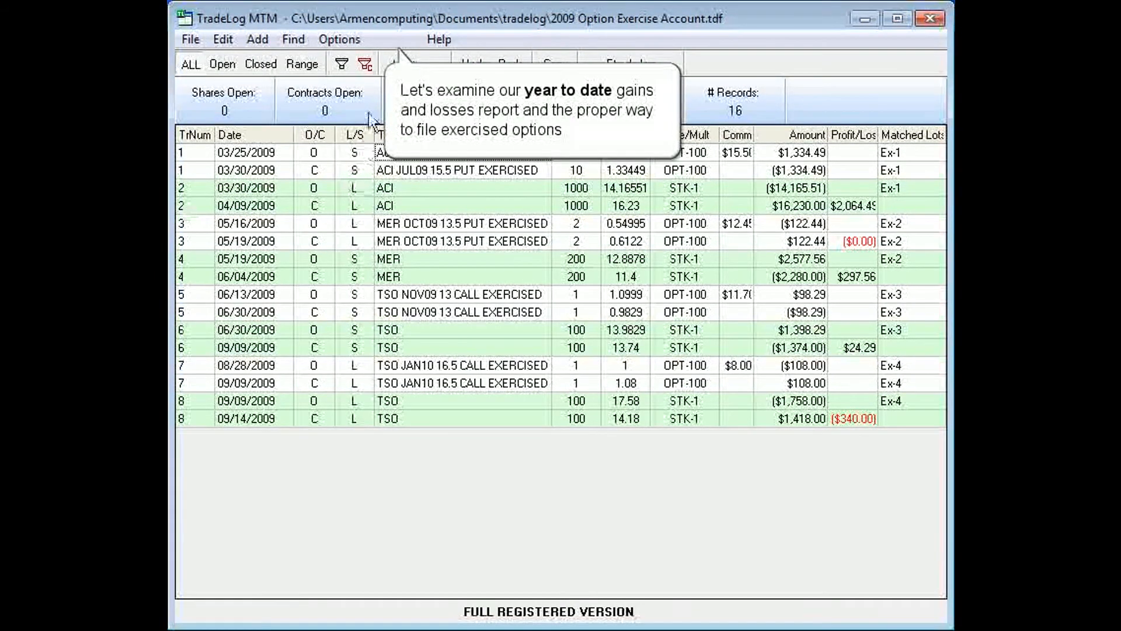
- Generate the IRS Schedule D-1 report of gains and losses for stocks and options
left_click(382, 40)
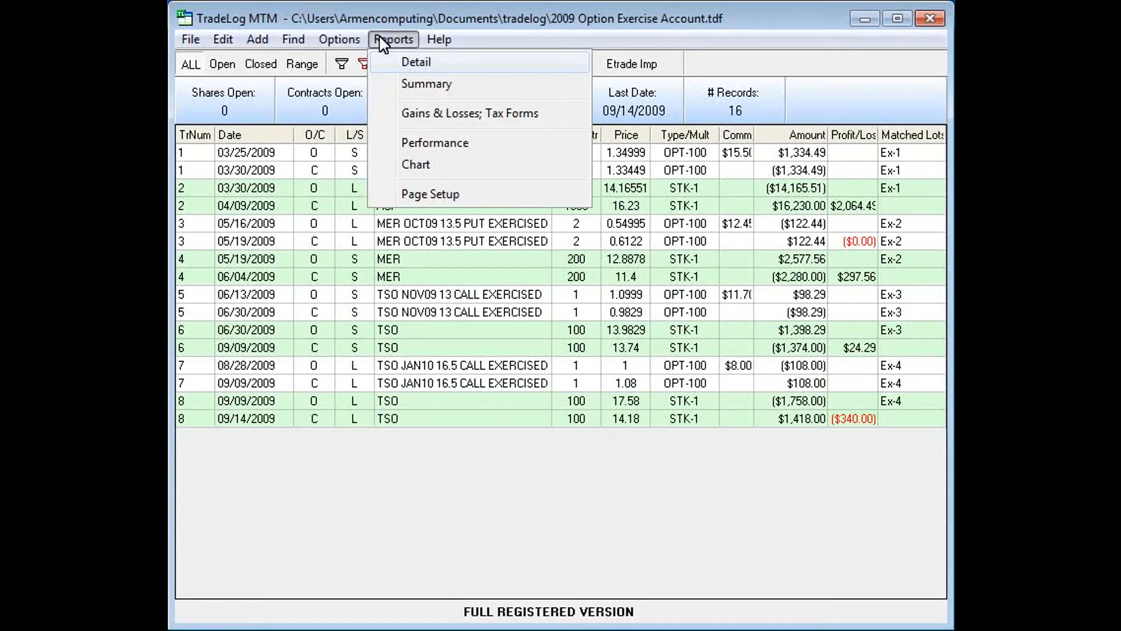
left_click(411, 115)
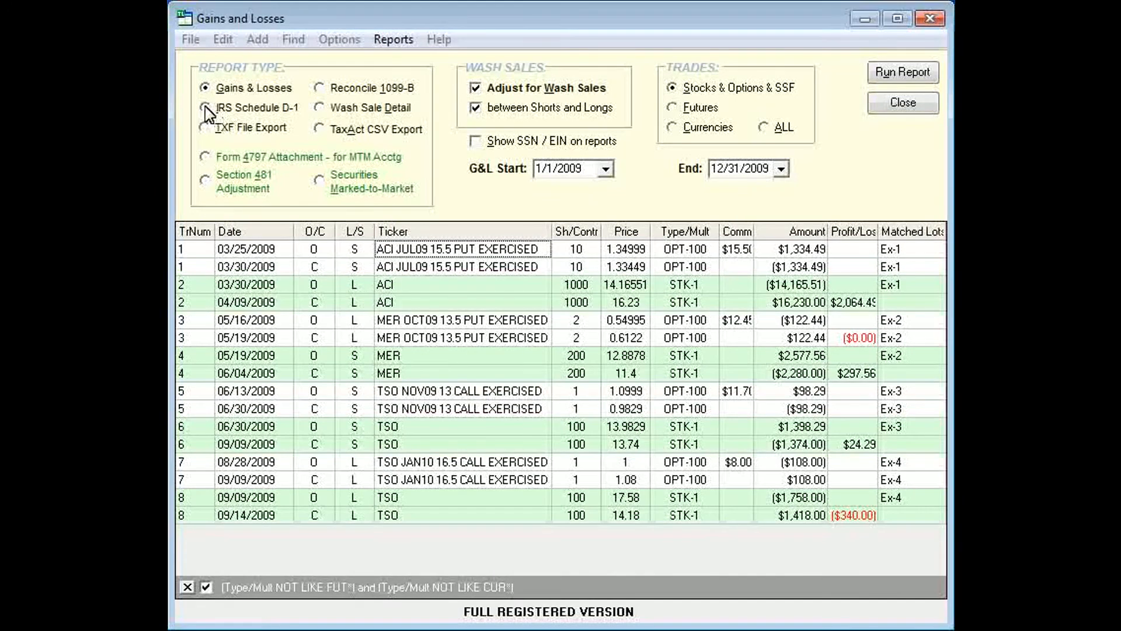
left_click(221, 108)
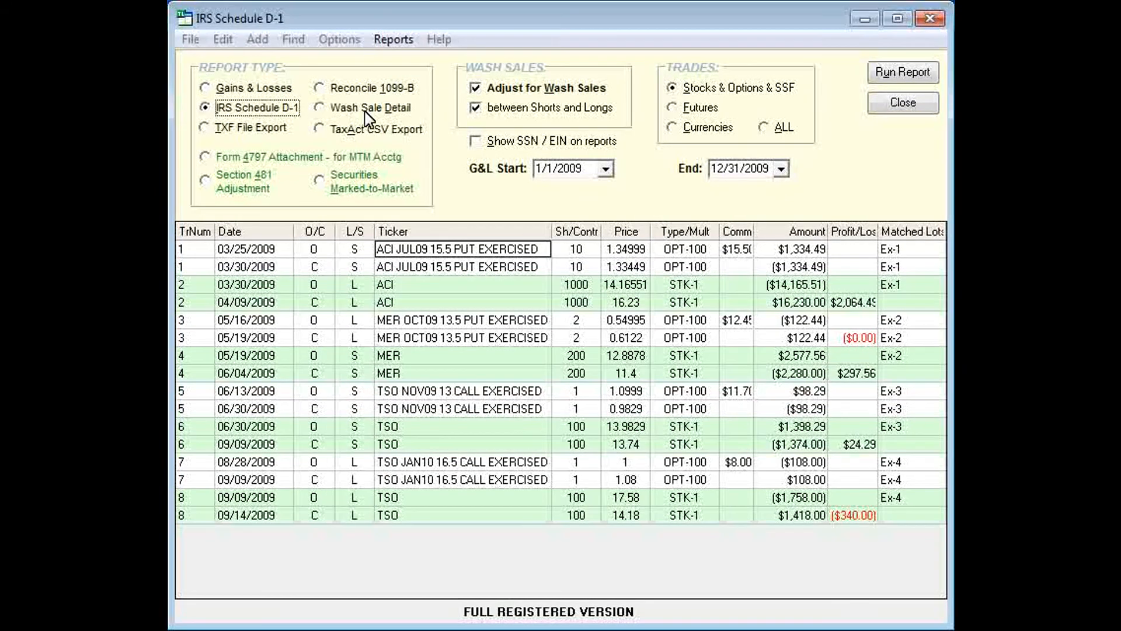
left_click(885, 80)
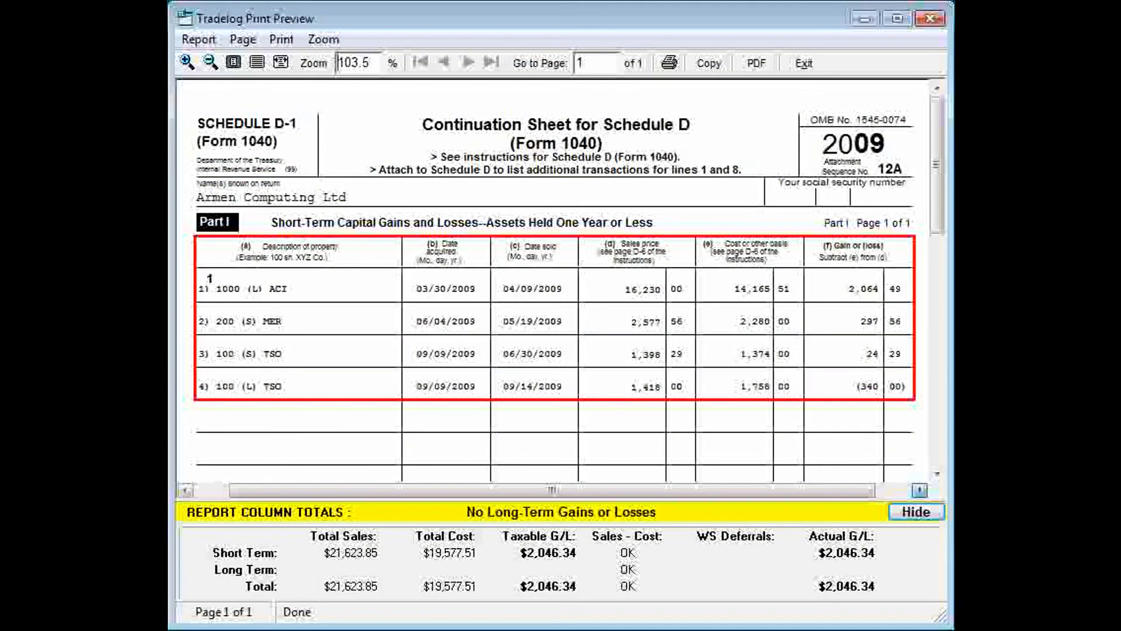